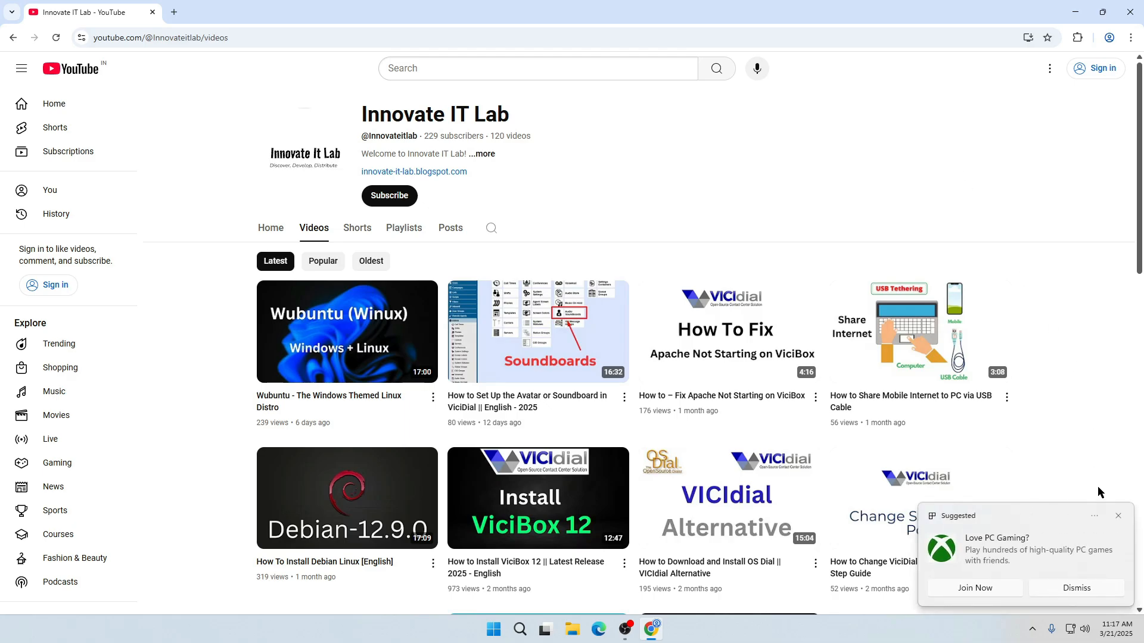
# Turn off all notifications for Suggested from the pop-up notification's options
pyautogui.click(1095, 517)
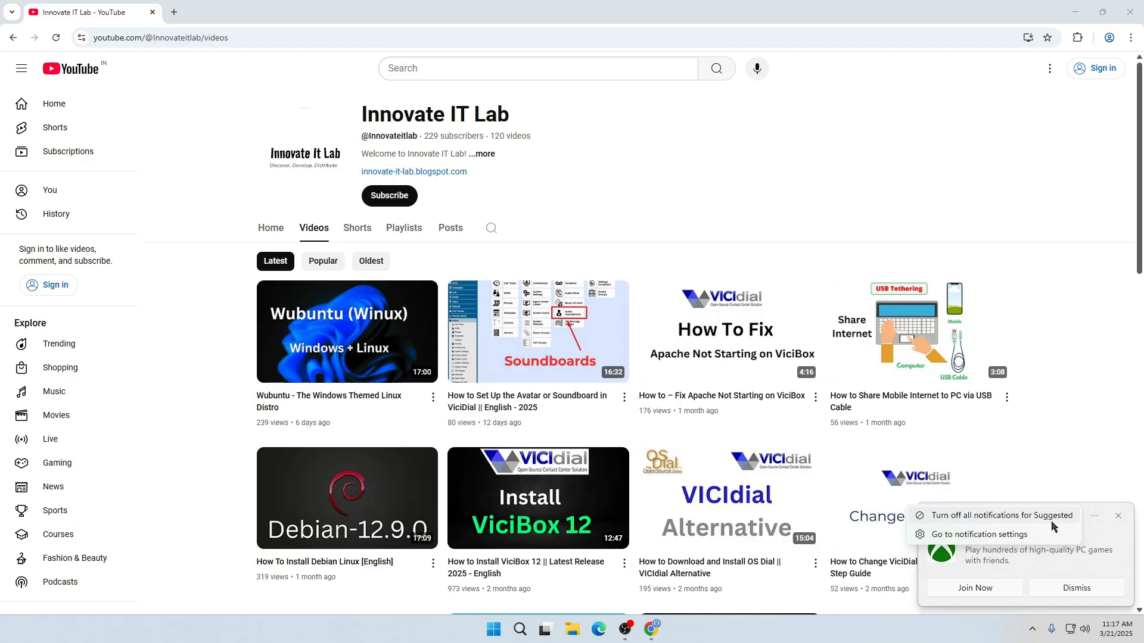
pyautogui.click(1006, 519)
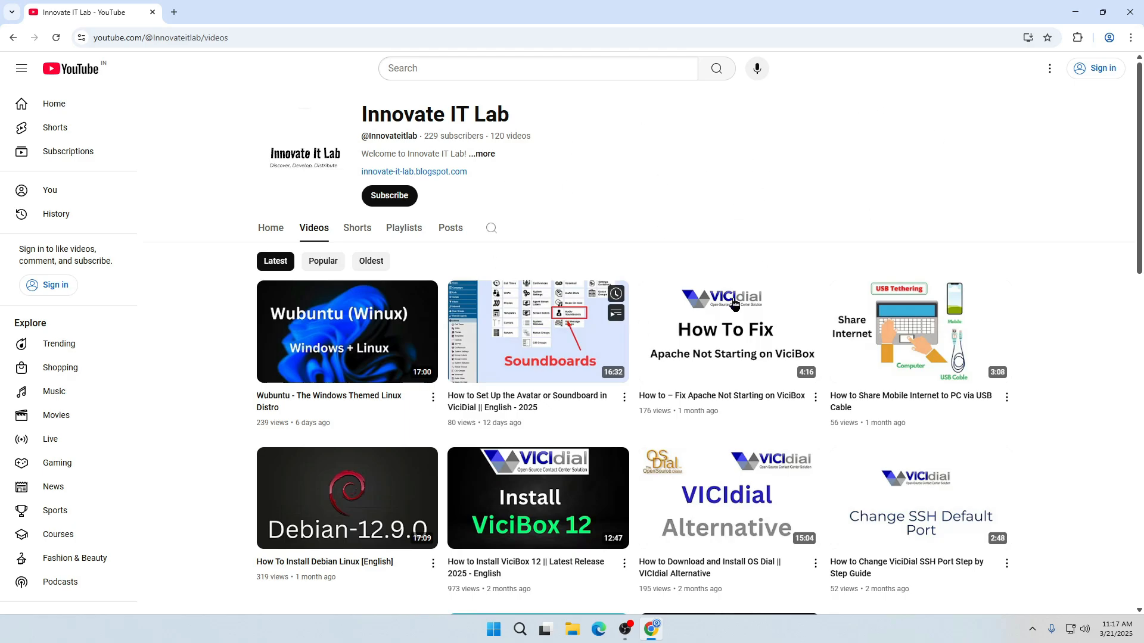
# Open vicibox.com in a new browser tab and go to the VICIbox Server page
pyautogui.click(174, 12)
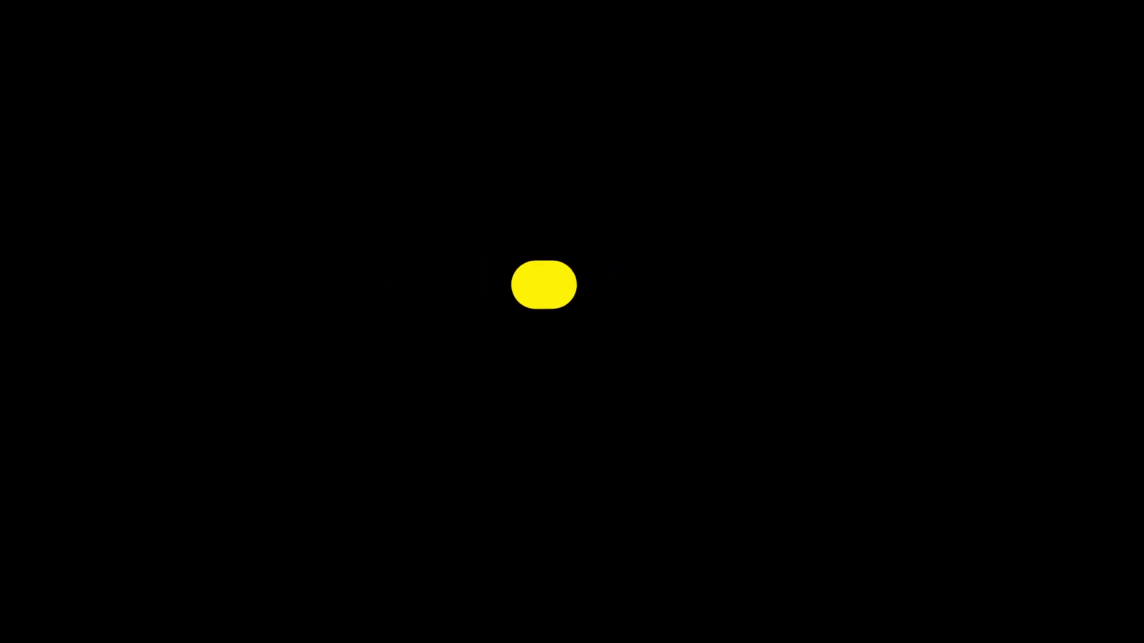
pyautogui.write('vi')
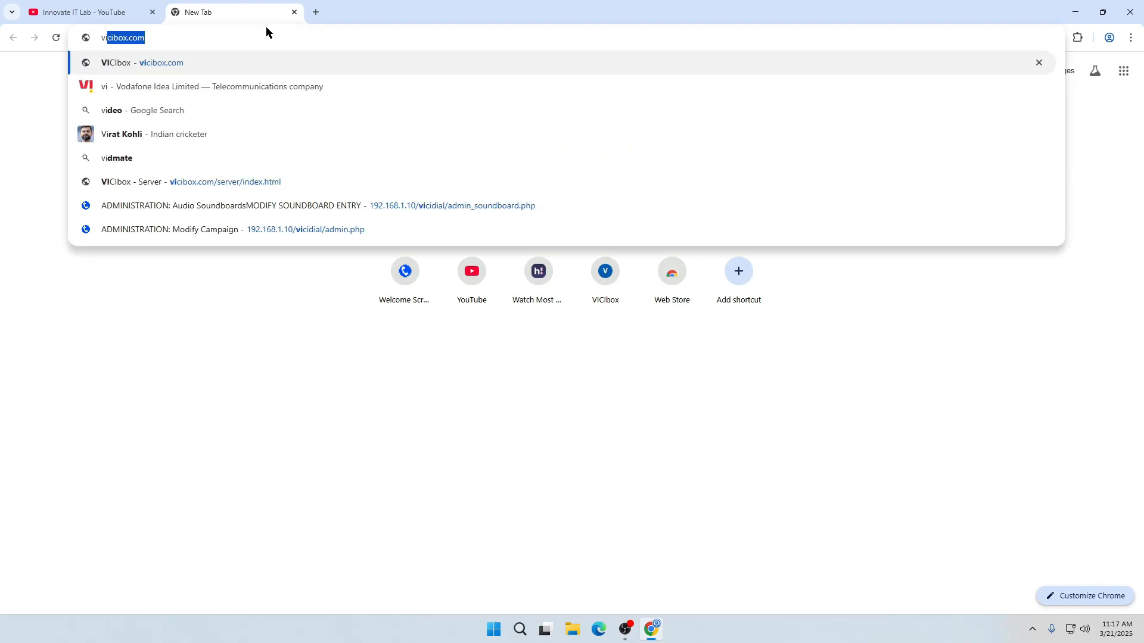
pyautogui.press('Return')
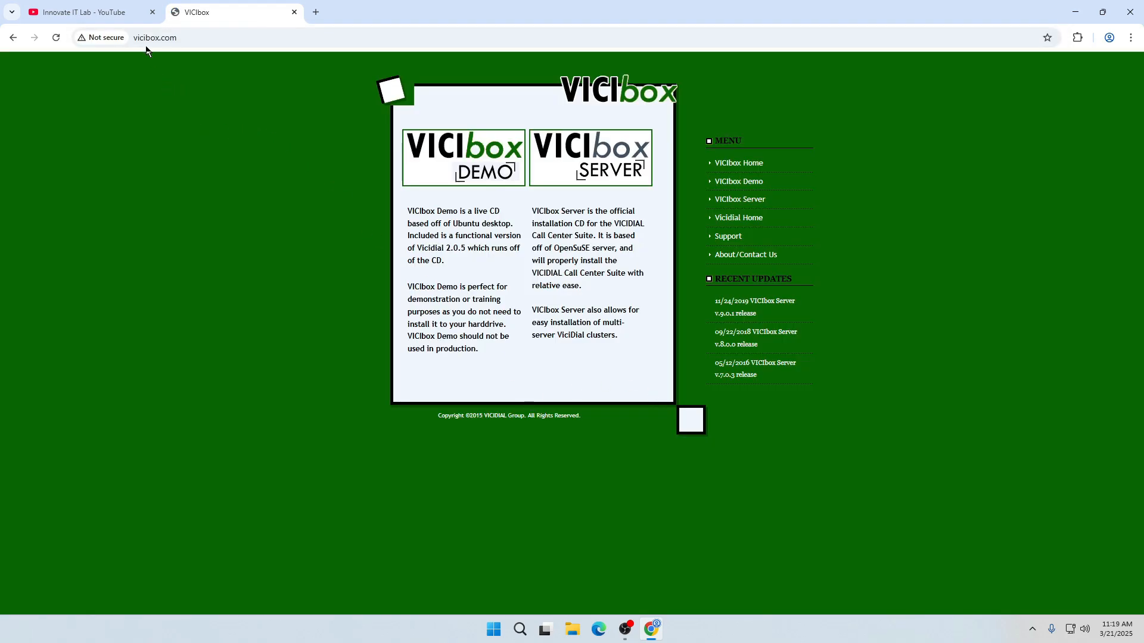
pyautogui.click(747, 203)
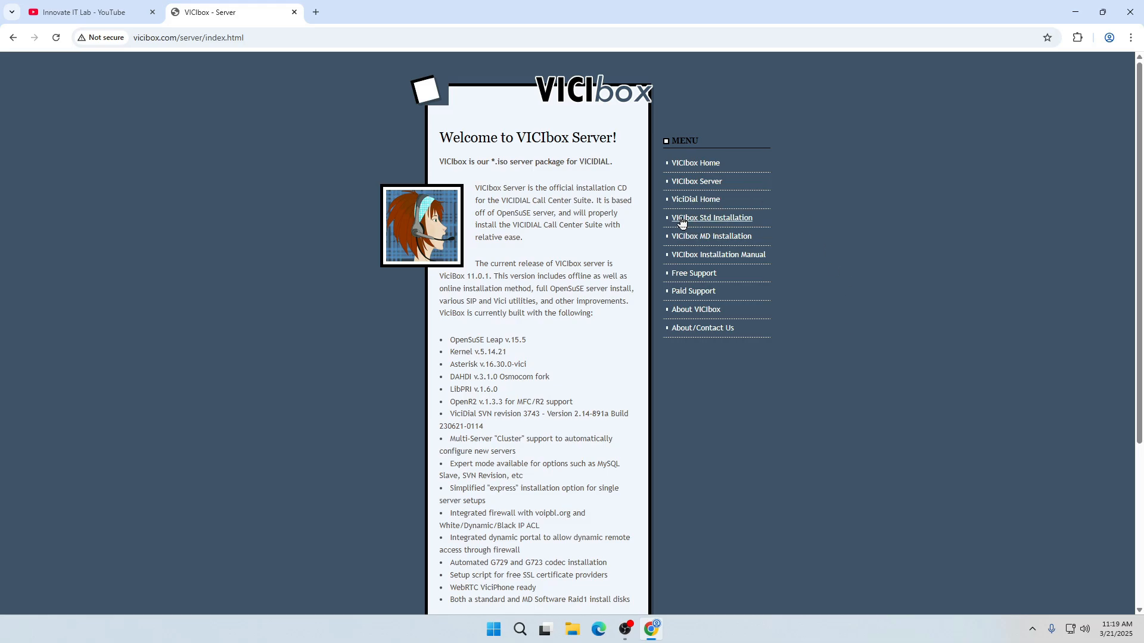
# Start downloading the standard installation image ViciBox_V12.x86_64-12.0.2.iso, and cancel the running download
pyautogui.click(737, 224)
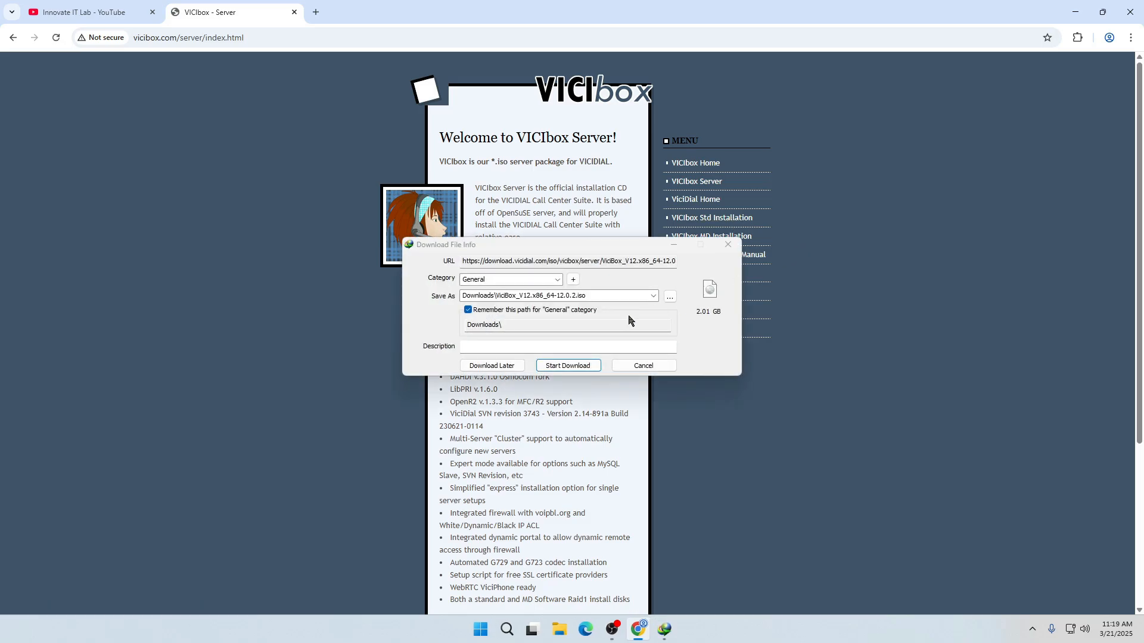
pyautogui.click(574, 365)
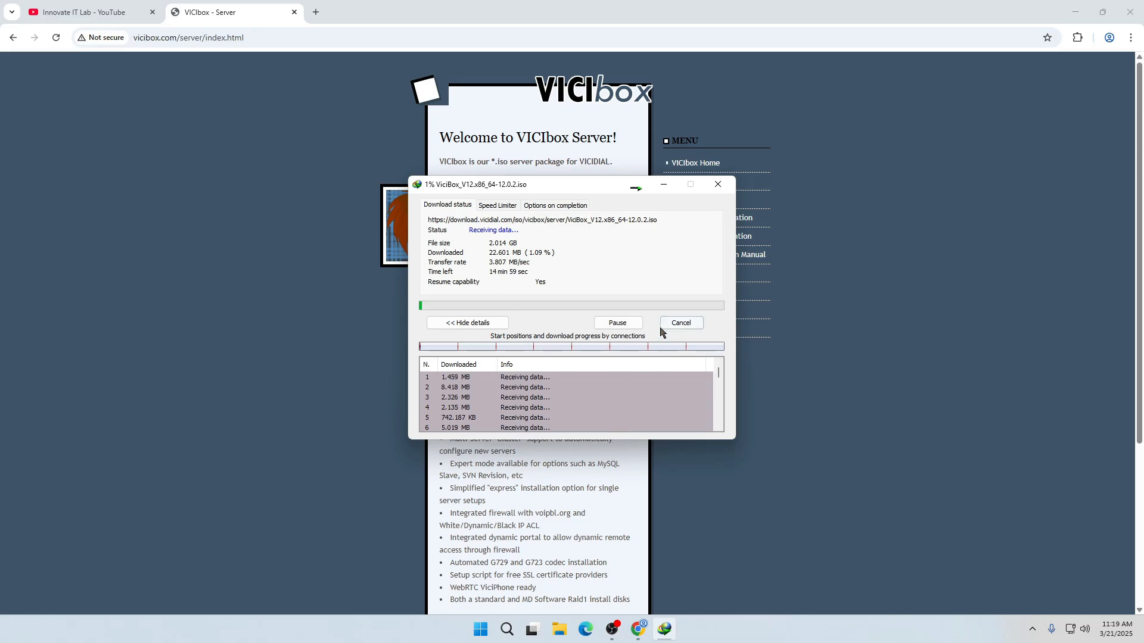
pyautogui.click(681, 324)
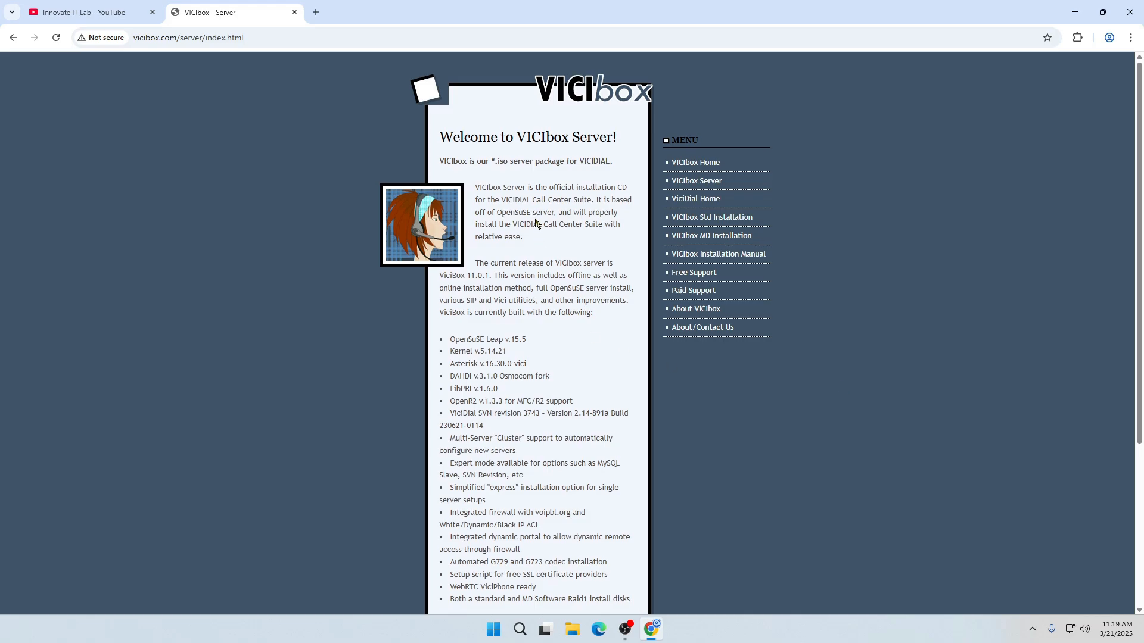
pyautogui.scroll(-1, 540, 244)
pyautogui.scroll(-1, 543, 401)
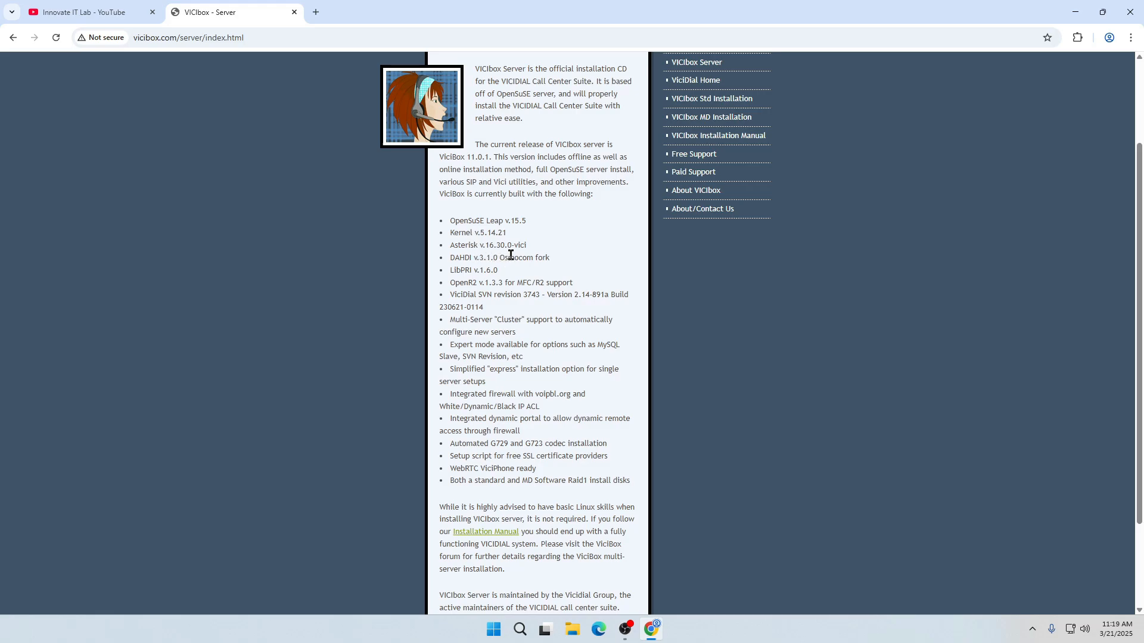
pyautogui.scroll(-3, 509, 269)
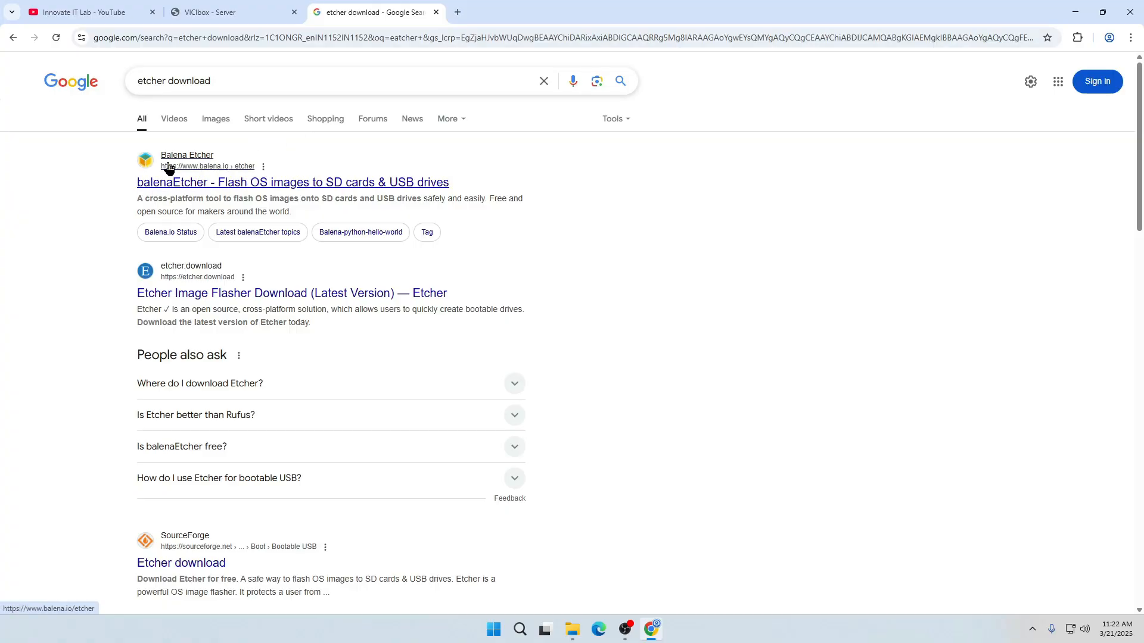
# Download the Etcher for Windows (x86|x64) installer from the official balenaEtcher site
pyautogui.click(237, 185)
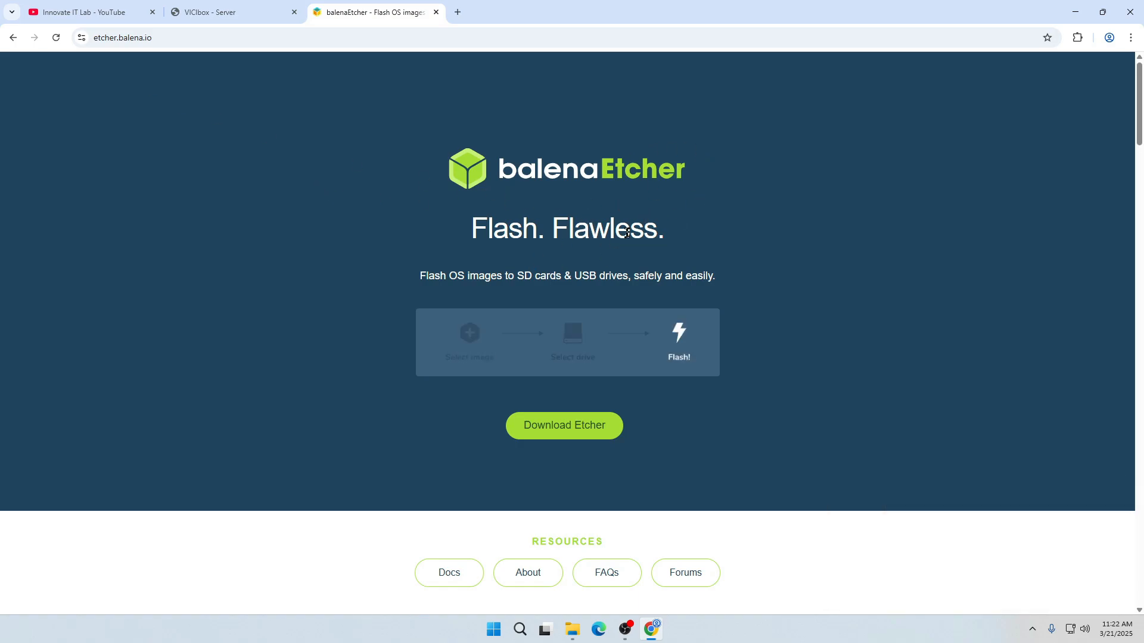
pyautogui.click(575, 426)
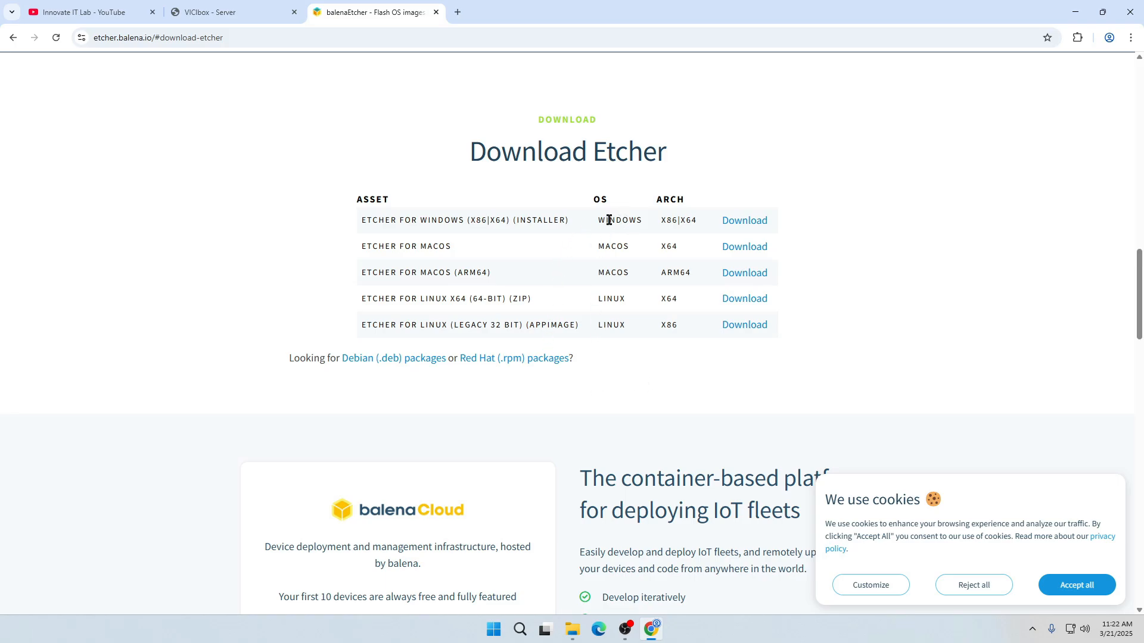
pyautogui.click(746, 222)
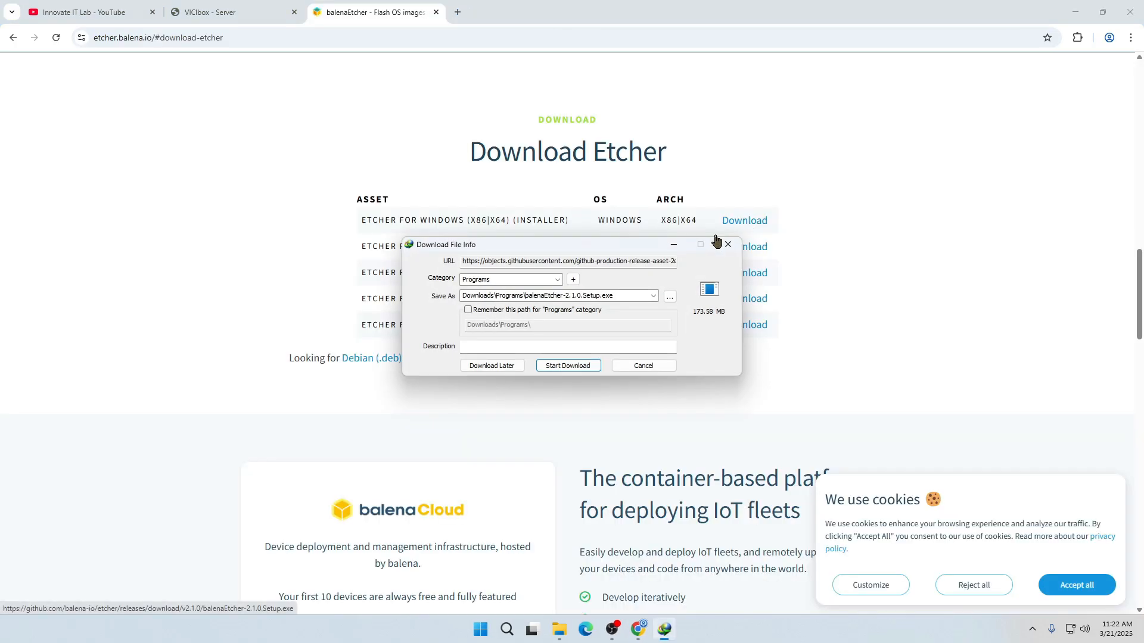
pyautogui.click(583, 363)
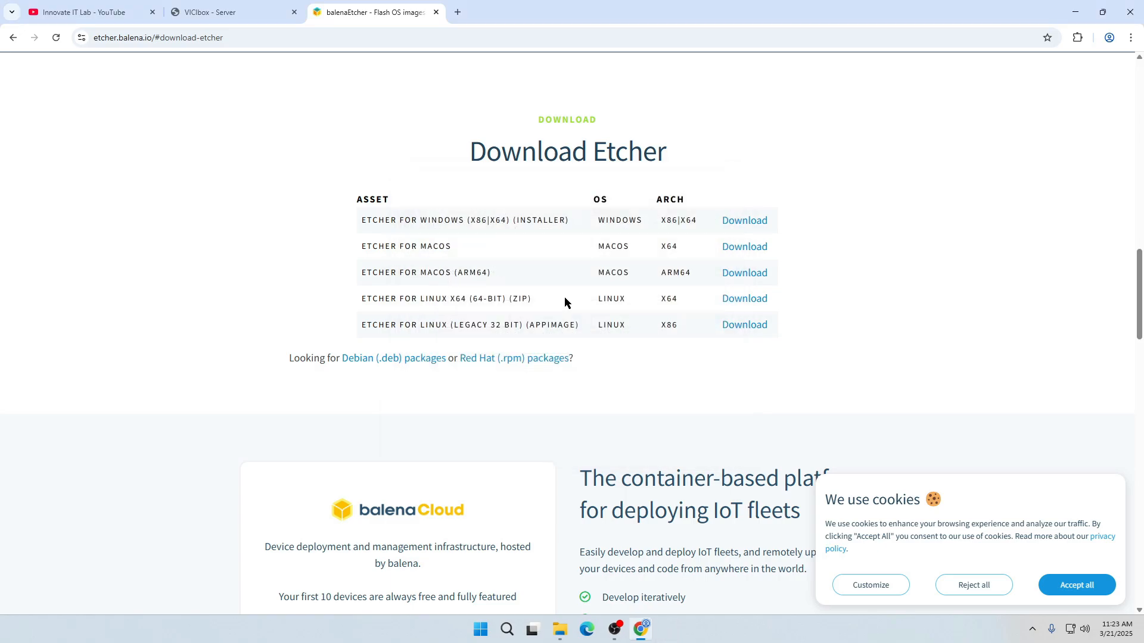
# Switch to File Explorer and run balenaEtcher-2.1.0.Setup.exe from the Programs folder in Downloads
pyautogui.click(571, 635)
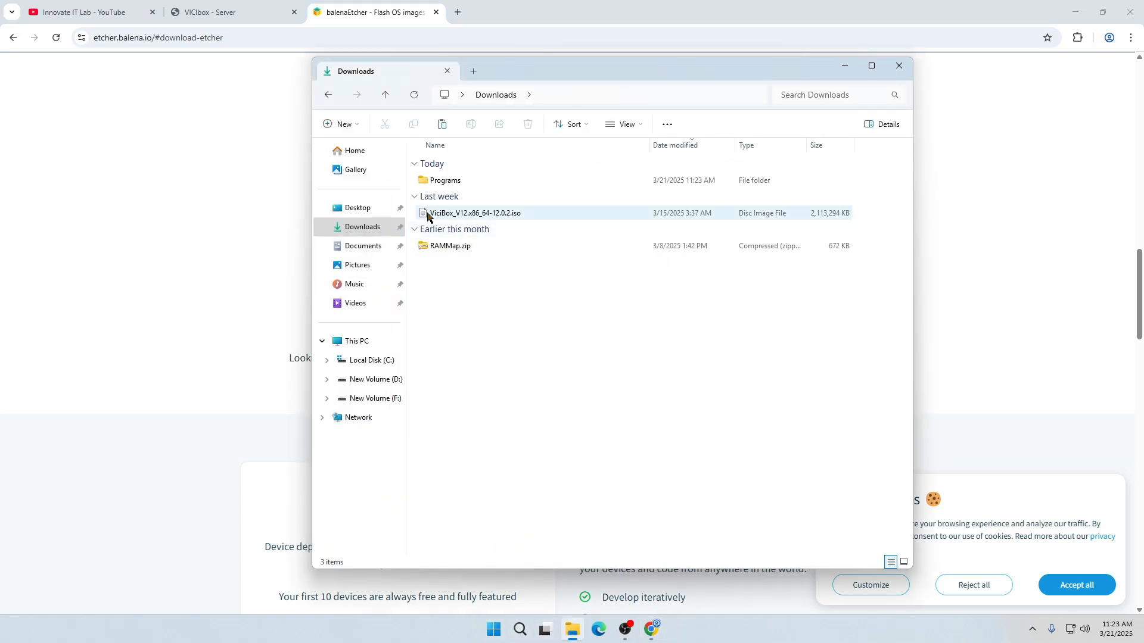
pyautogui.doubleClick(566, 180)
pyautogui.doubleClick(511, 180)
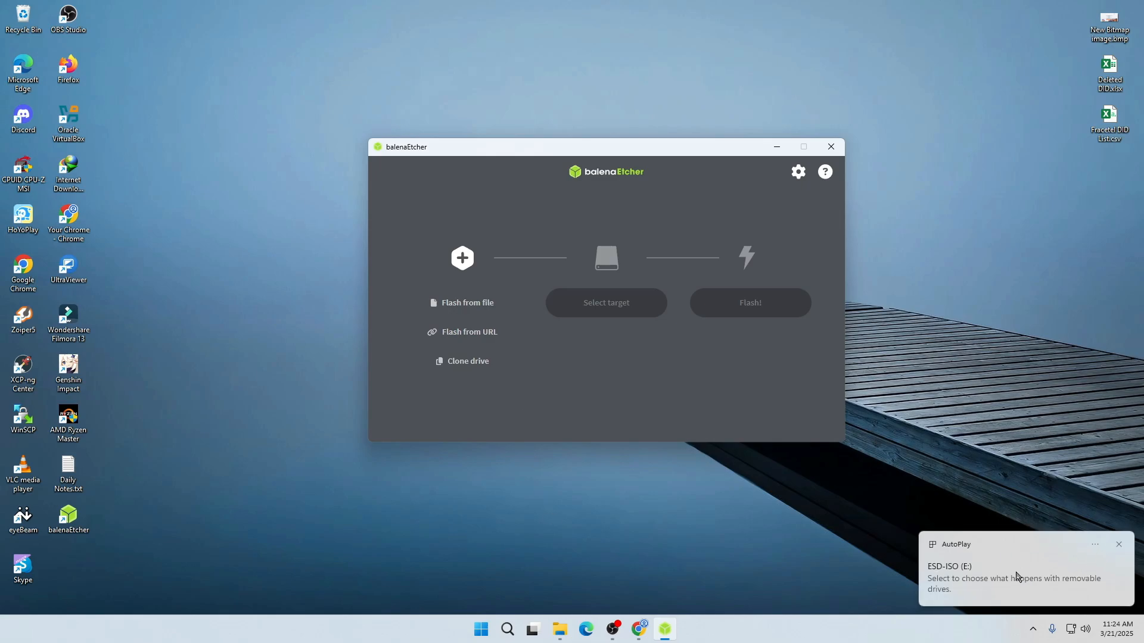
# Check the ESD-ISO (E:) USB drive under This PC in File Explorer, and minimize the window
pyautogui.click(560, 629)
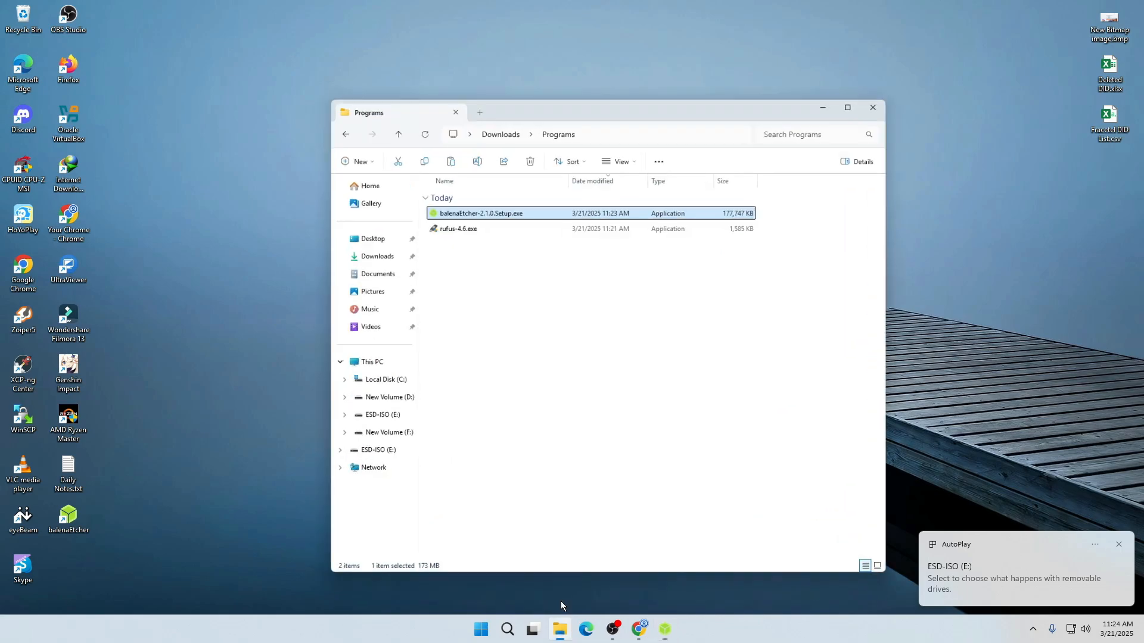
pyautogui.click(357, 342)
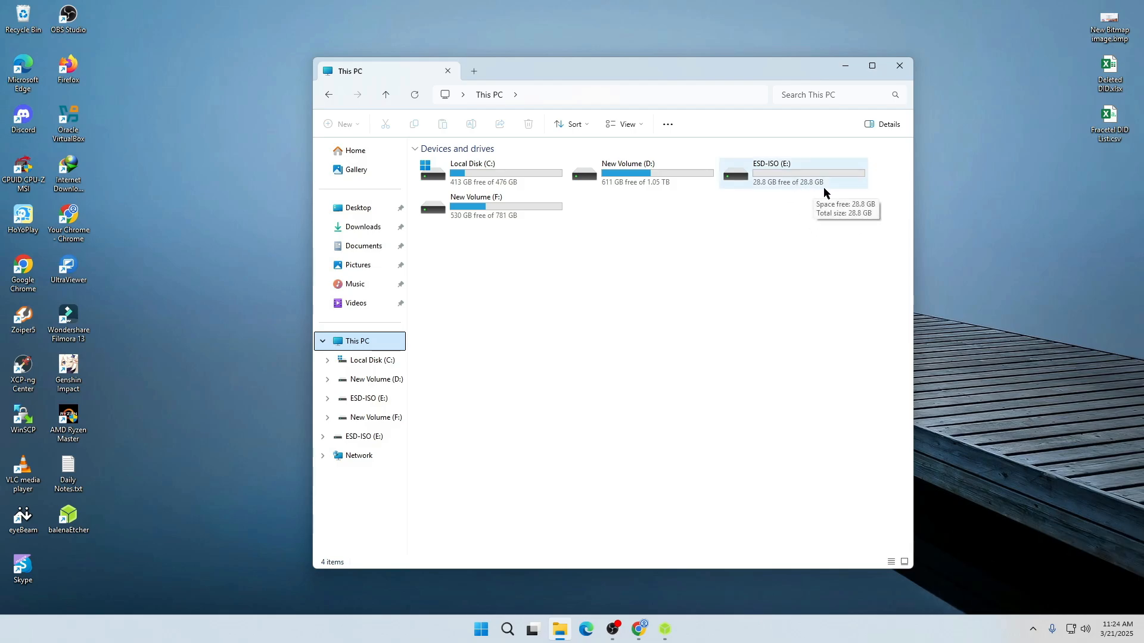
pyautogui.click(845, 65)
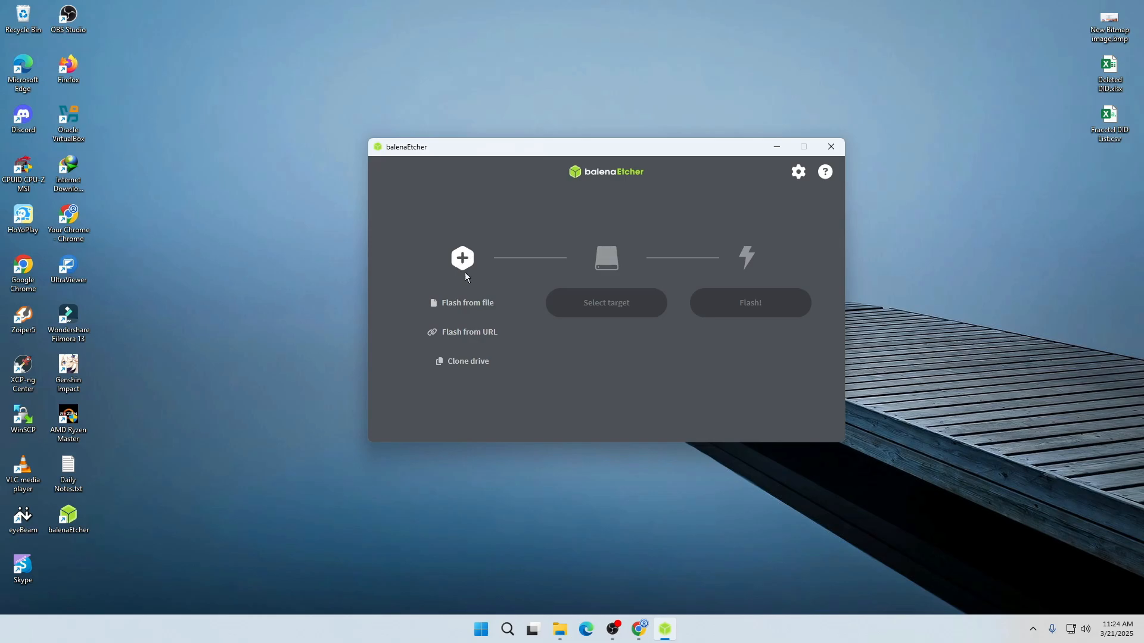
# Choose ViciBox_V12.x86_64-12.0.2.iso from the Downloads folder as the image file to flash
pyautogui.click(483, 308)
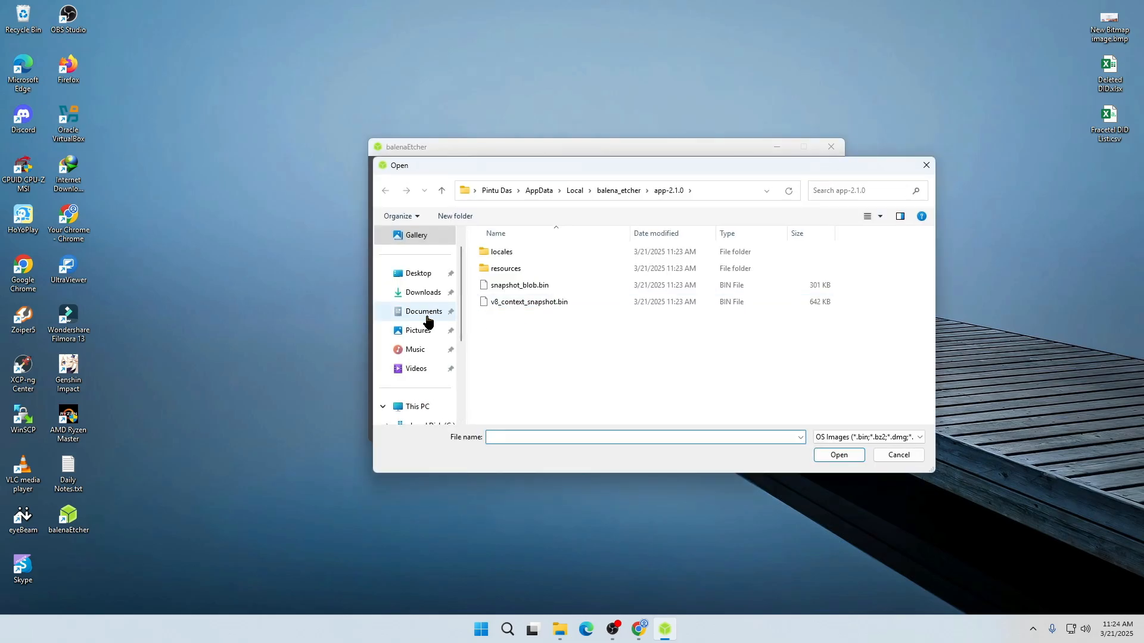
pyautogui.click(420, 294)
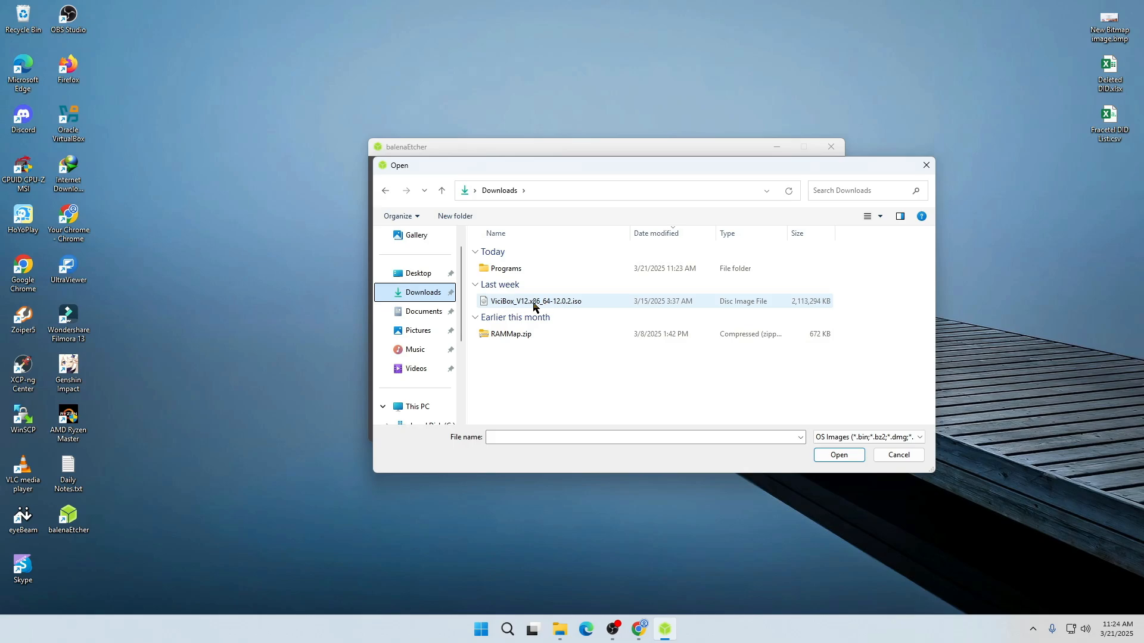
pyautogui.click(561, 306)
pyautogui.click(829, 455)
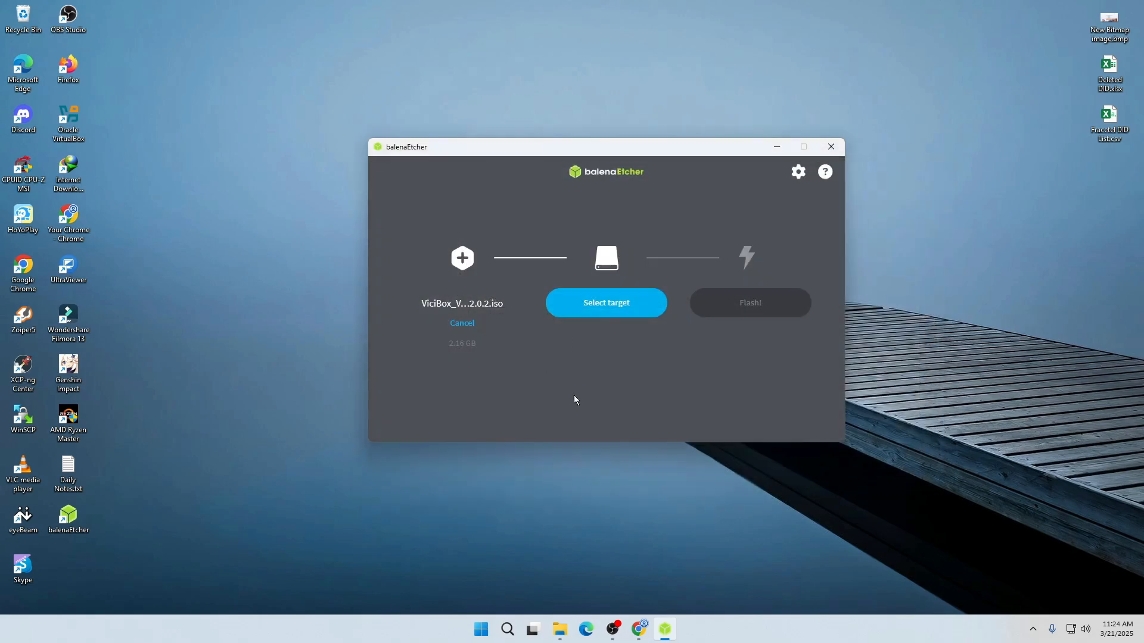
# Select the 31 GB Kingston USB device (E:) as the target and flash the image to it
pyautogui.click(607, 303)
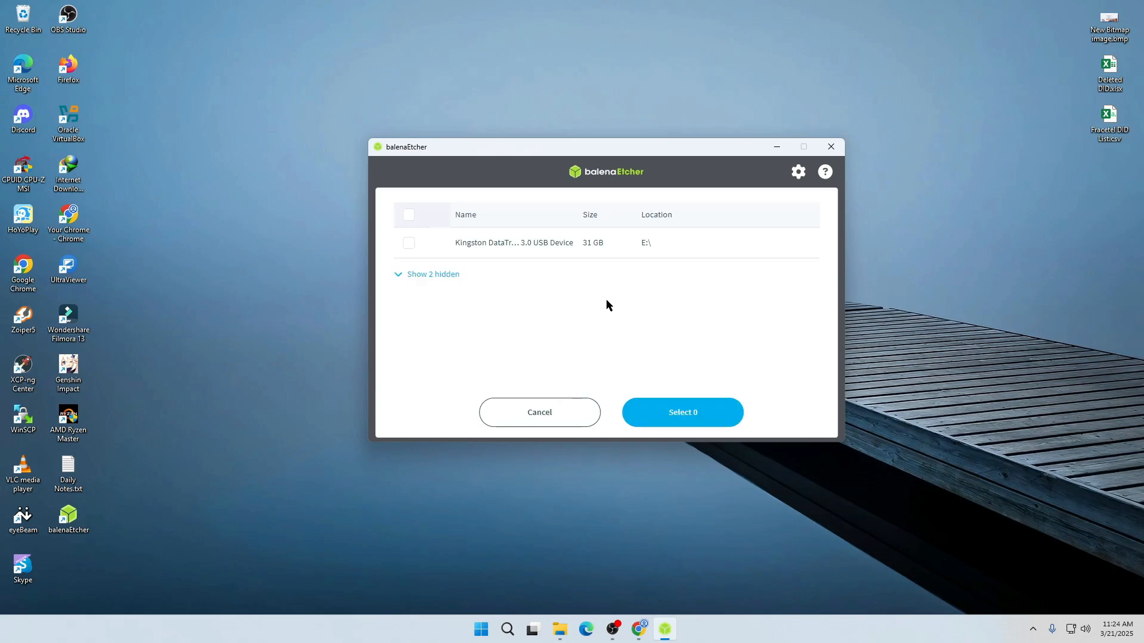
pyautogui.click(408, 246)
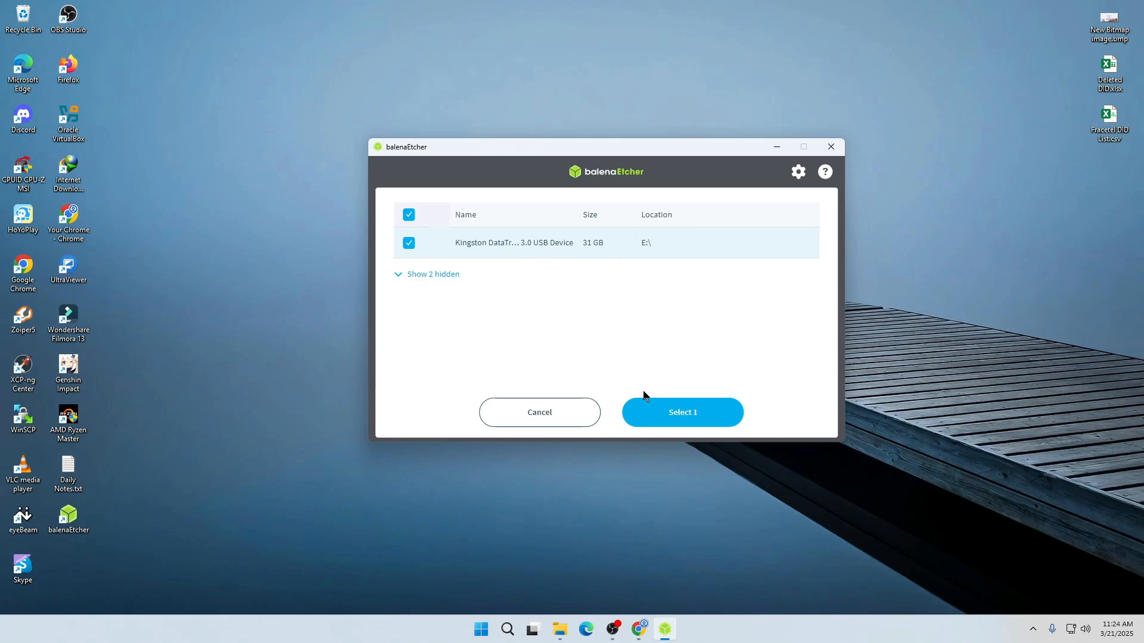
pyautogui.click(688, 414)
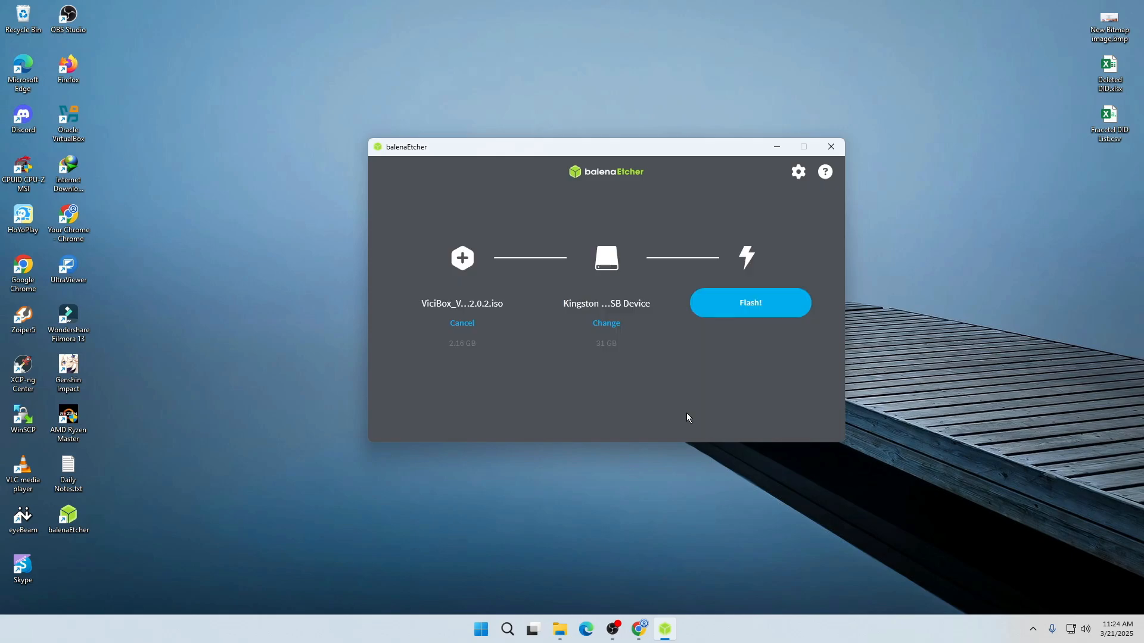
pyautogui.click(747, 306)
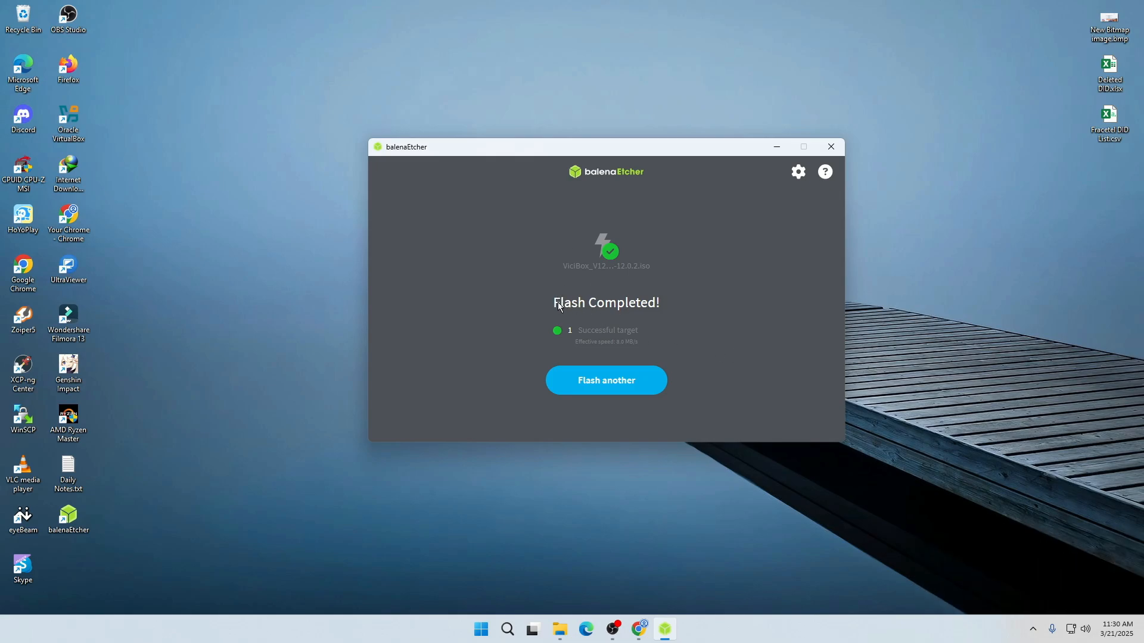
# Close balenaEtcher and open File Explorer to view the drives under This PC
pyautogui.moveTo(591, 343)
pyautogui.click(831, 150)
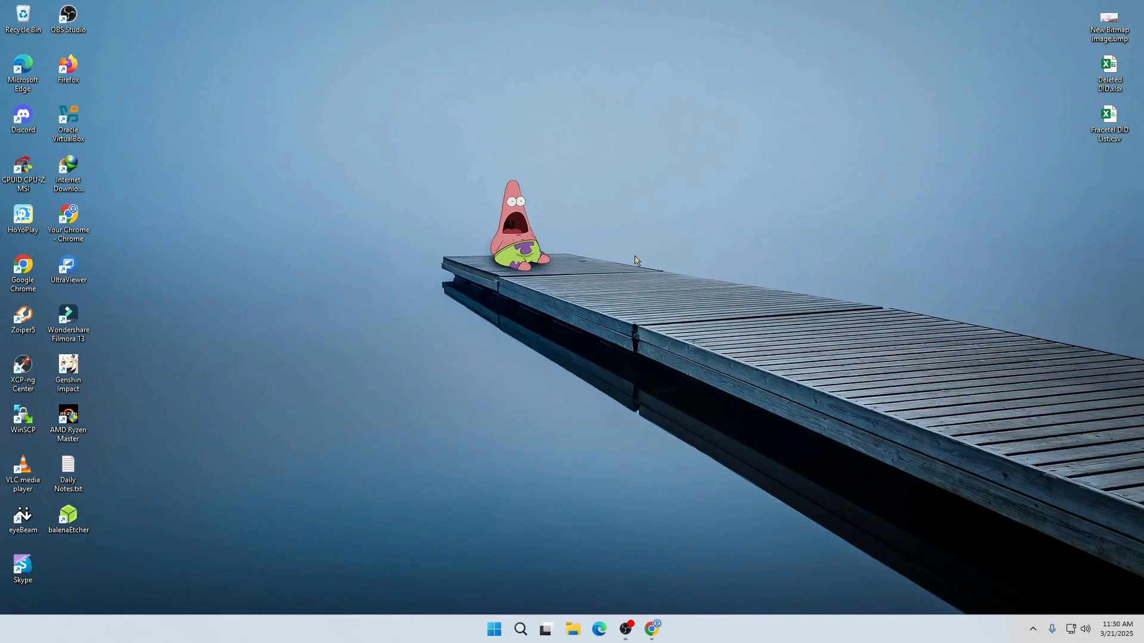
pyautogui.click(573, 629)
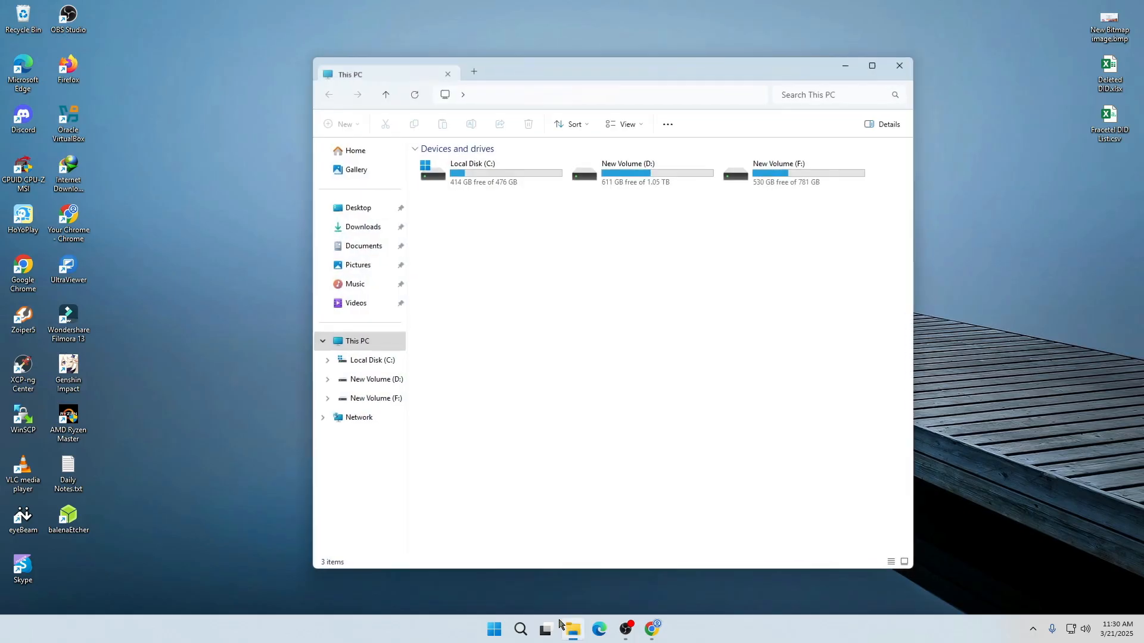